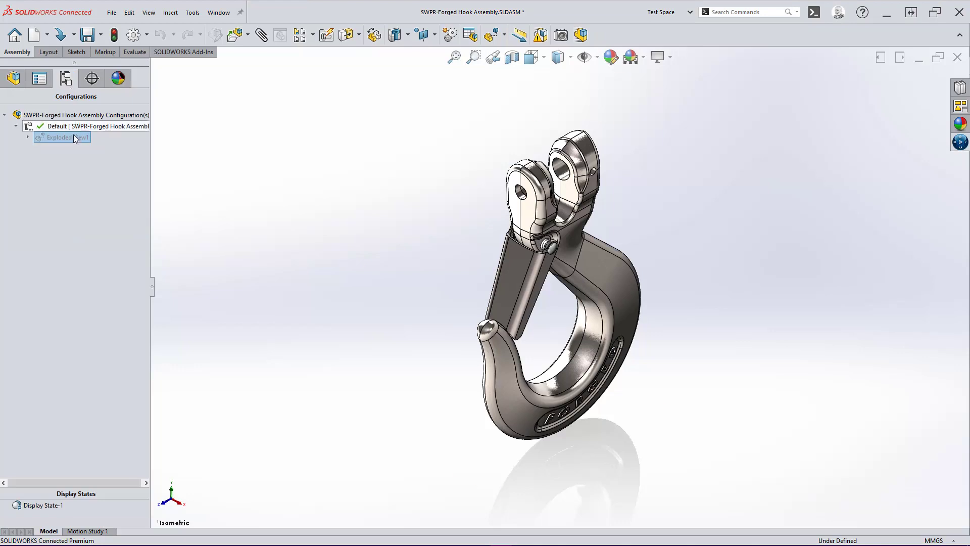
Play the assembly's exploded view animation and highlight the forged hook, sheet-metal latch, torsion spring subassembly and latch pin in turn.
right_click(74, 135)
click(111, 155)
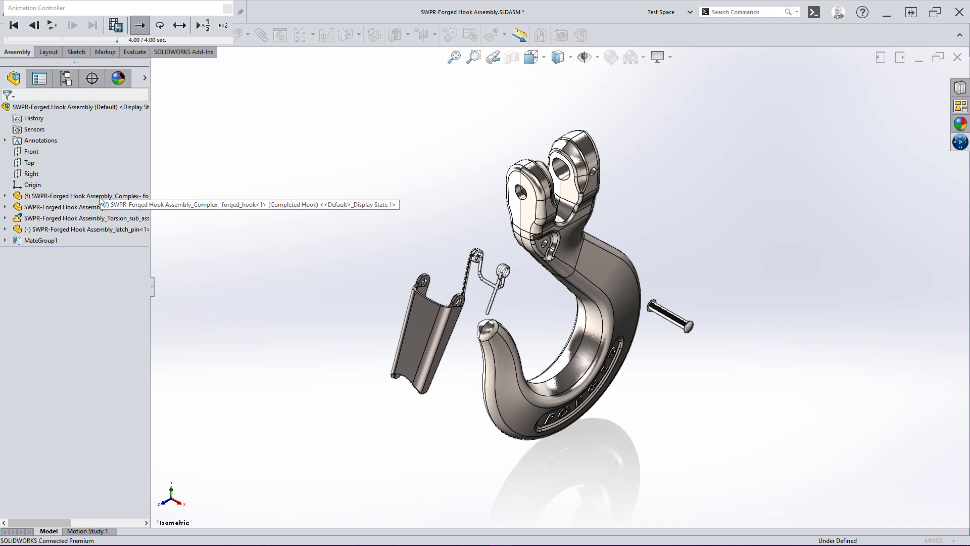
click(101, 196)
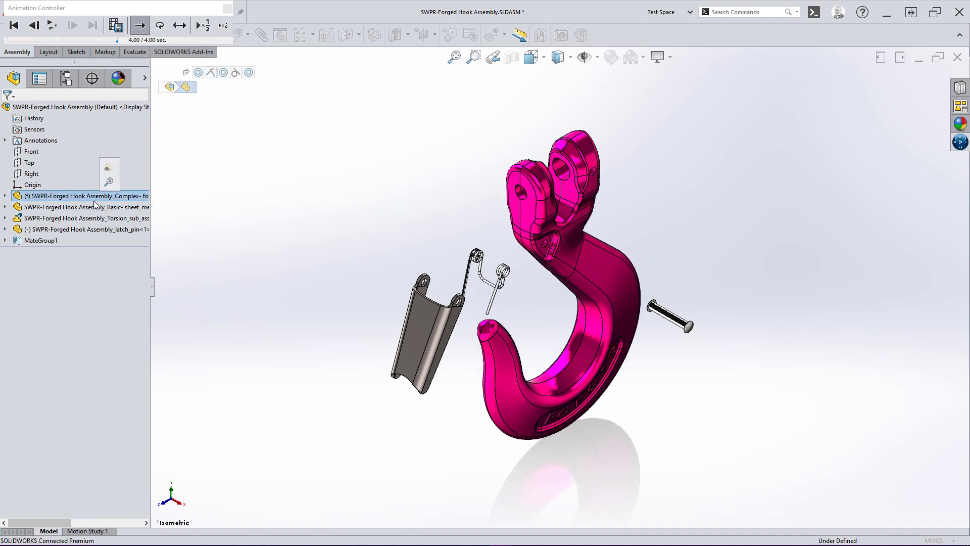
click(90, 208)
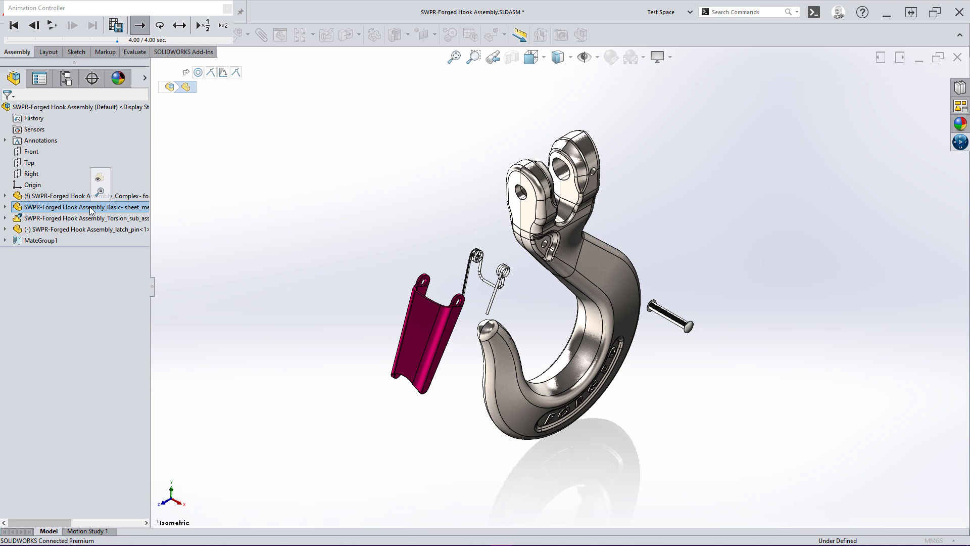
click(93, 222)
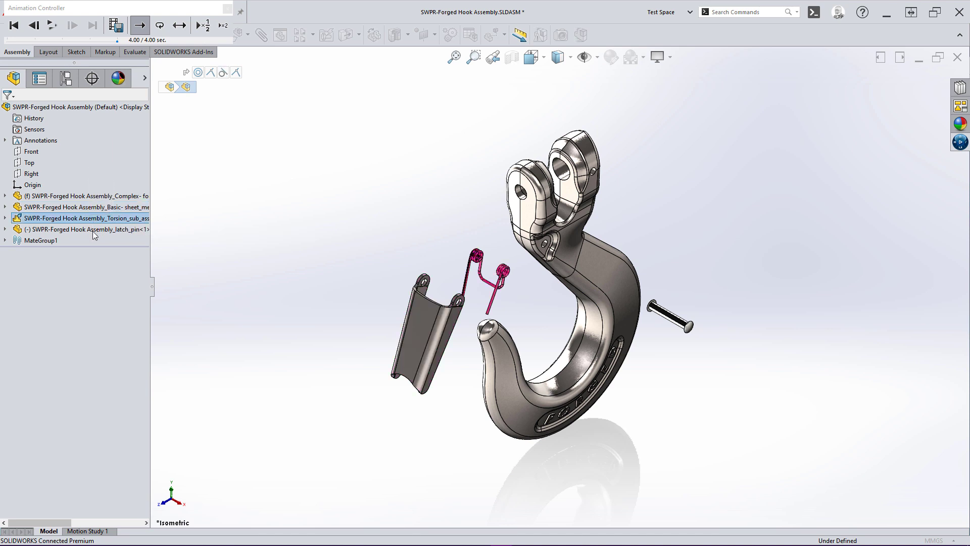
click(93, 230)
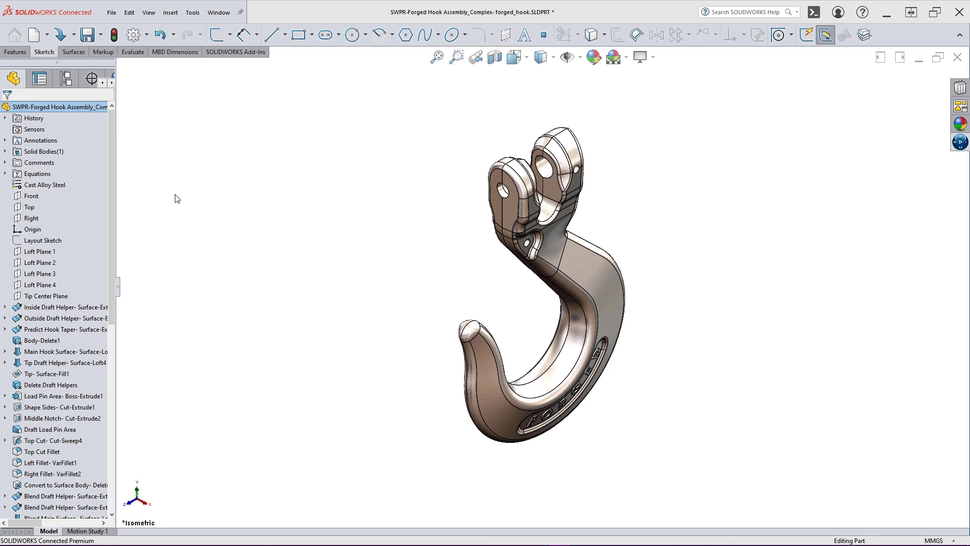
Reveal the forged hook part's global Draft equation and open the Layout Sketch for review.
click(5, 174)
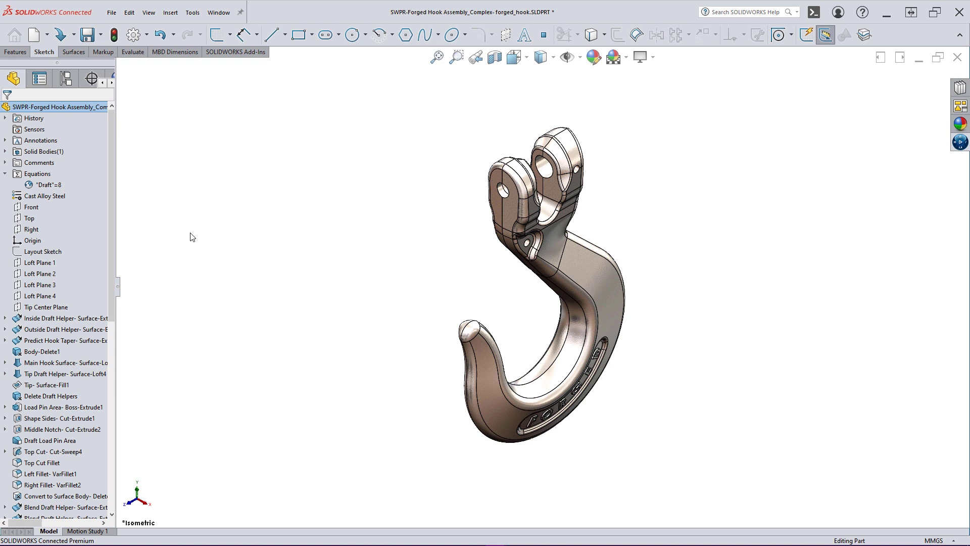
right_click(45, 251)
click(54, 218)
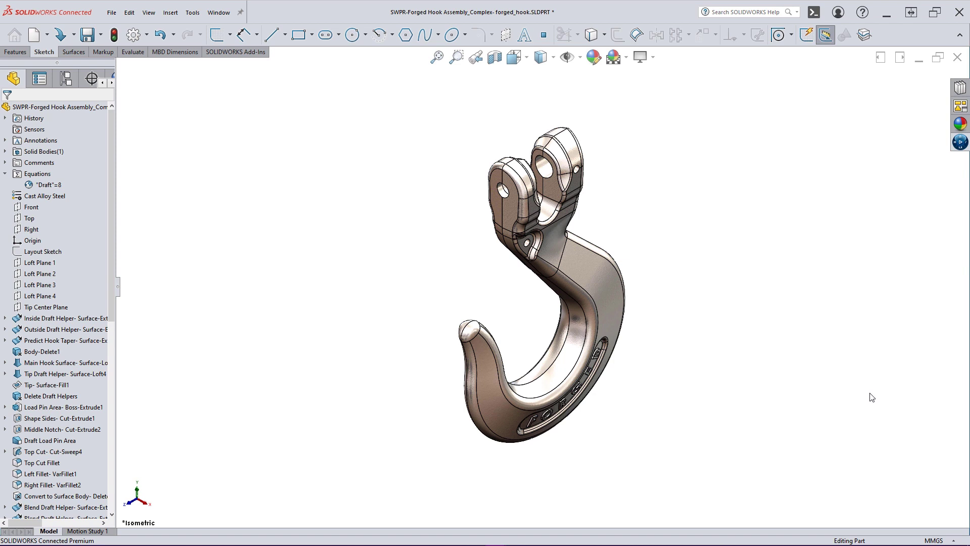
Examine the Layout Sketch's dimensions against the hook's side profile, and check the hook's shape from the front.
key(ctrl+4)
click(44, 252)
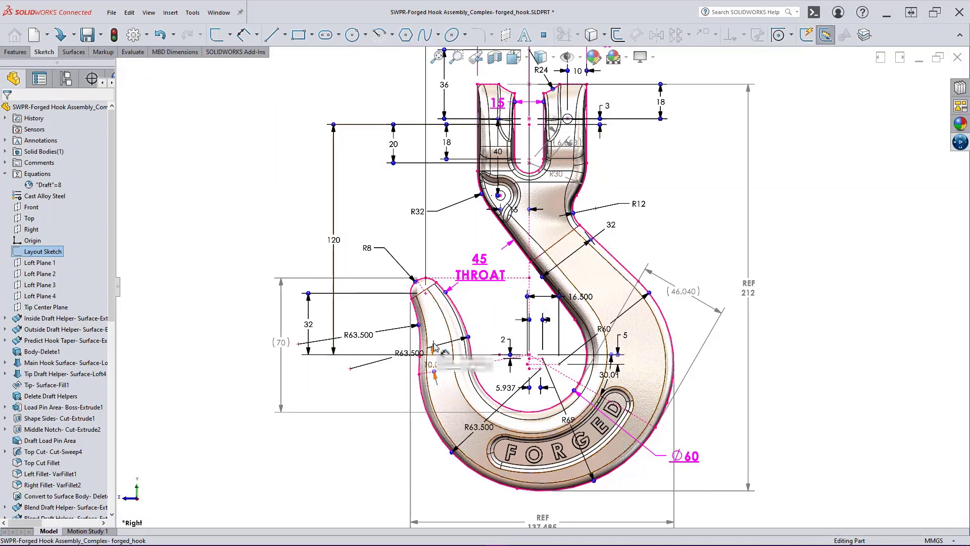
click(791, 262)
key(ctrl+1)
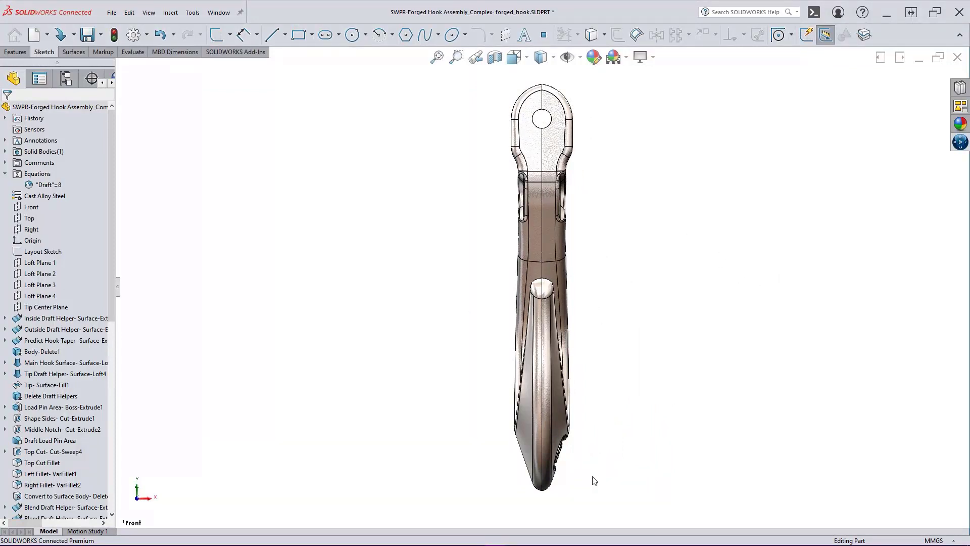
key(ctrl+7)
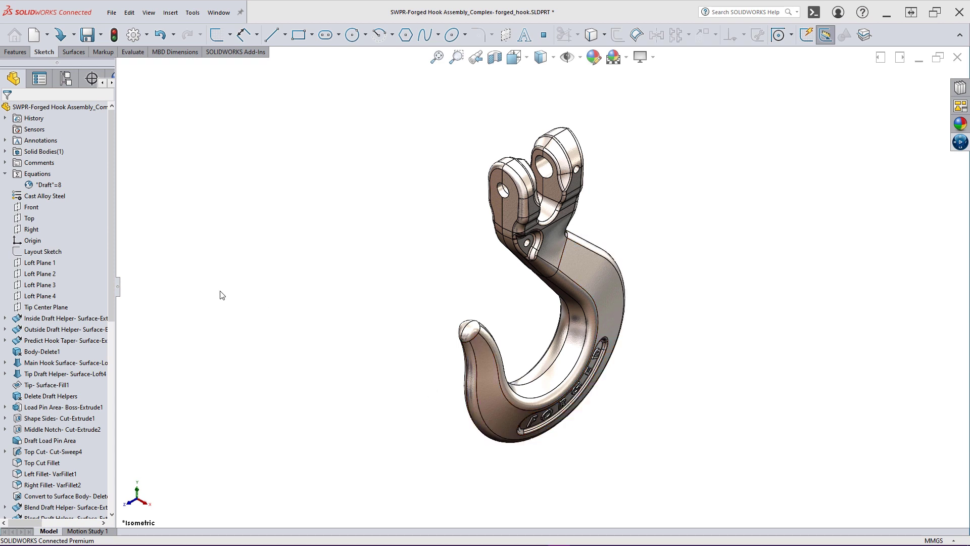
Show the Layout Sketch and review the references defining Loft Plane 1, closing its definition without changes.
right_click(59, 250)
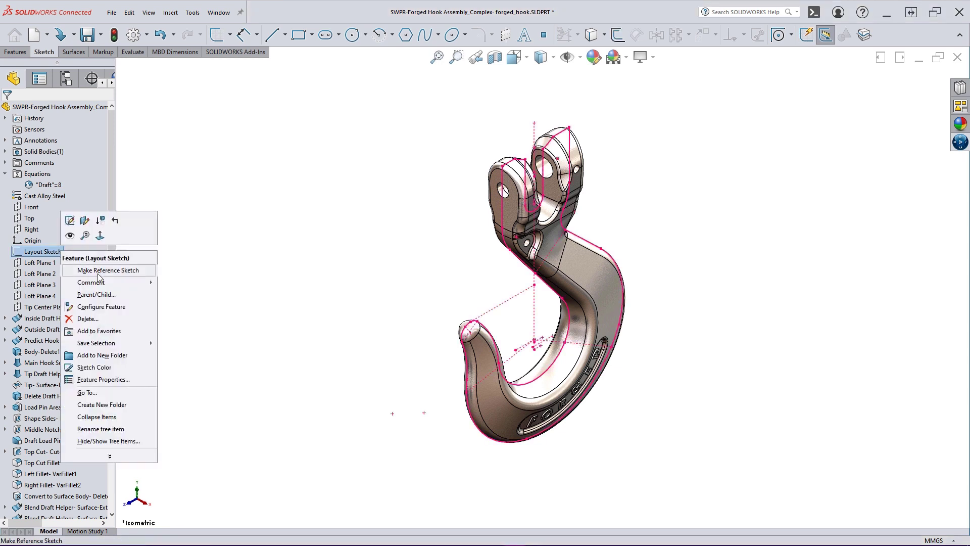
key(Escape)
right_click(57, 263)
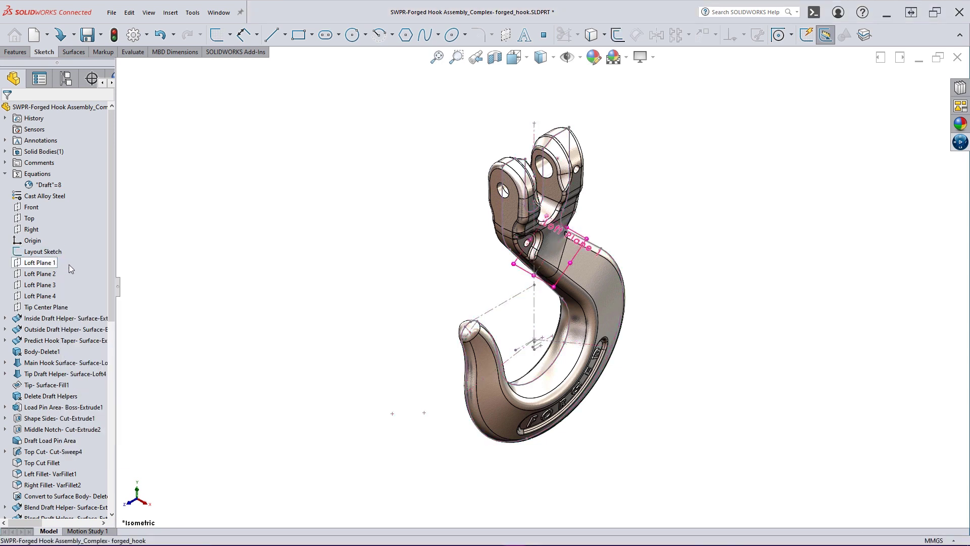
click(66, 249)
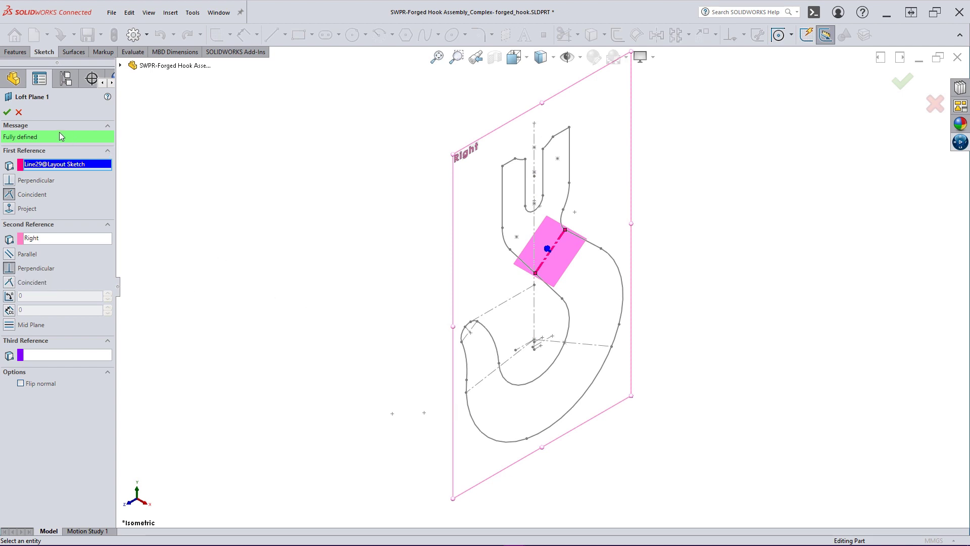
click(19, 112)
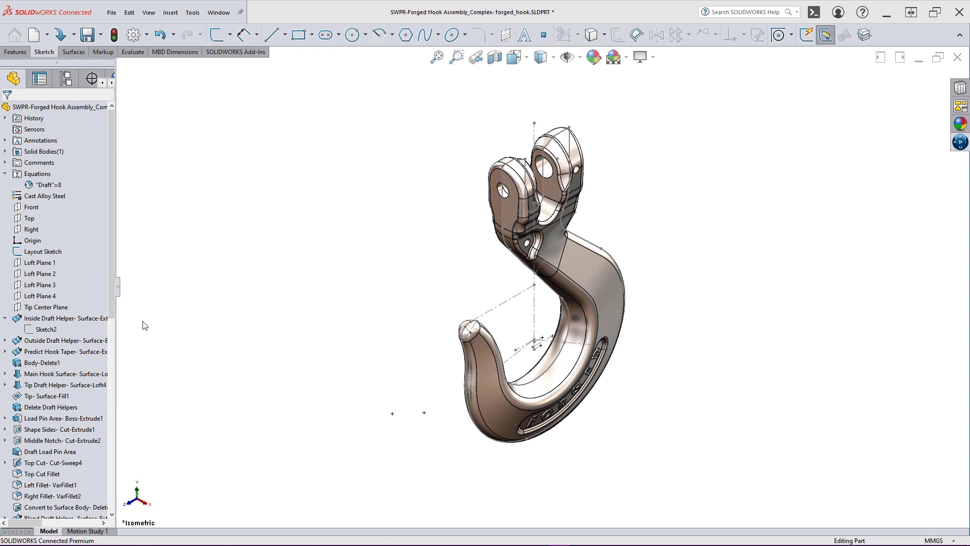
Open Sketch2 of the Inside Draft Helper surface and examine its entities converted from the Layout Sketch.
right_click(61, 328)
click(50, 329)
right_click(50, 331)
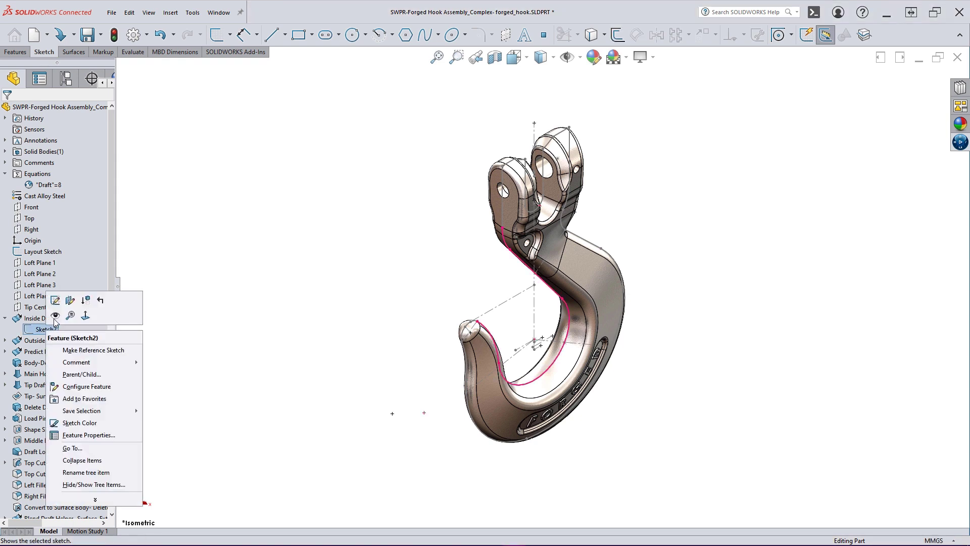
click(64, 299)
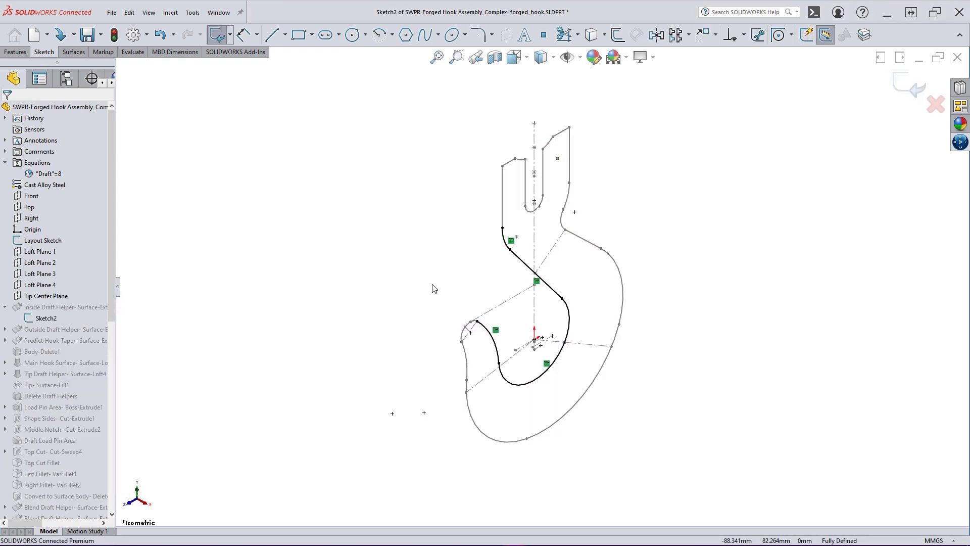
click(503, 196)
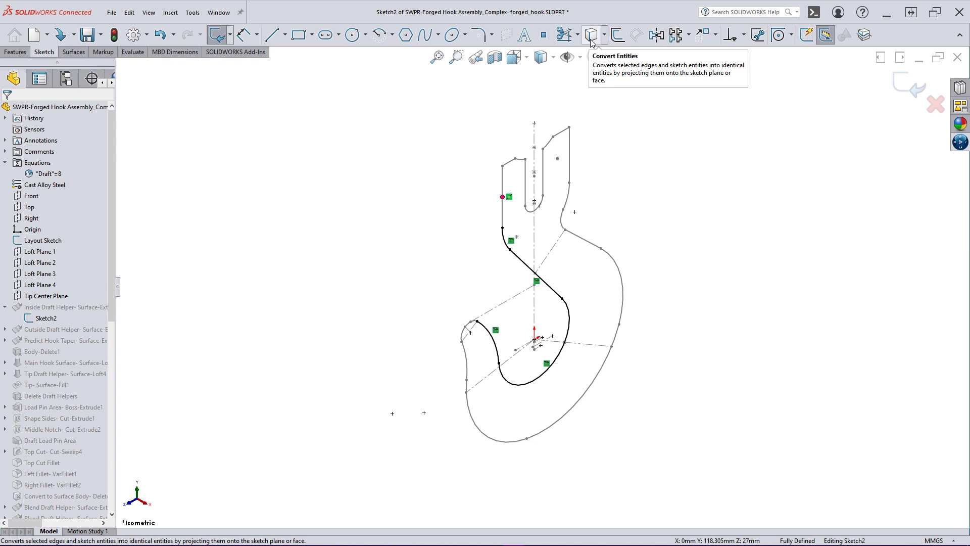
click(627, 167)
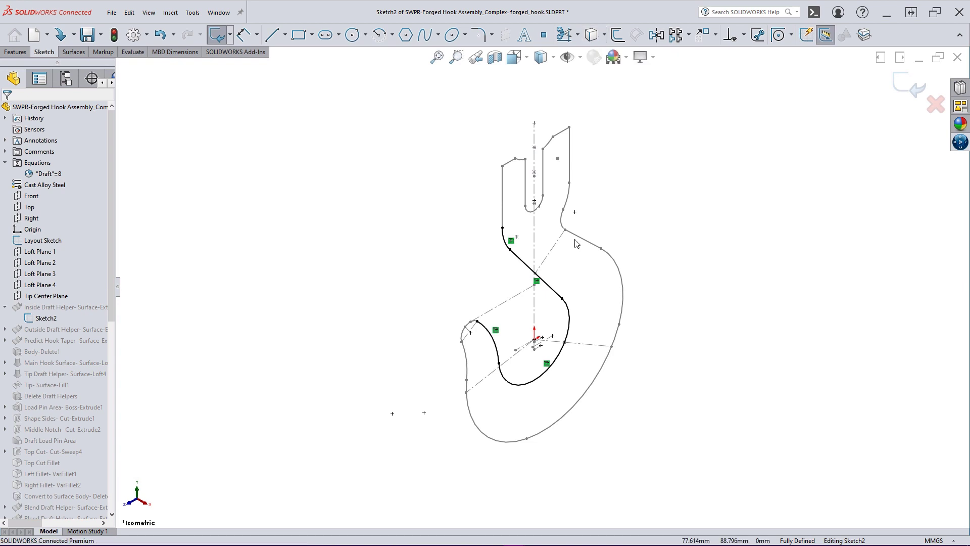
click(524, 268)
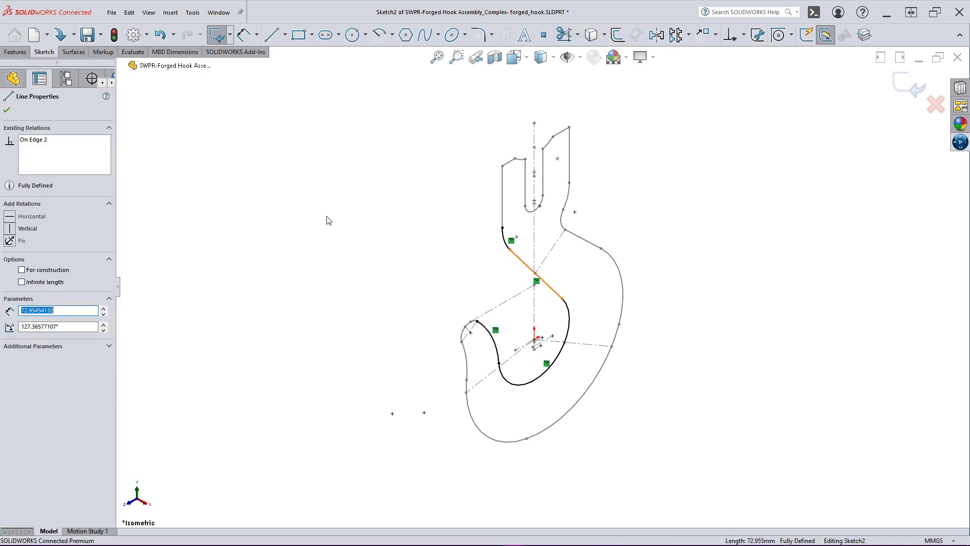
click(347, 321)
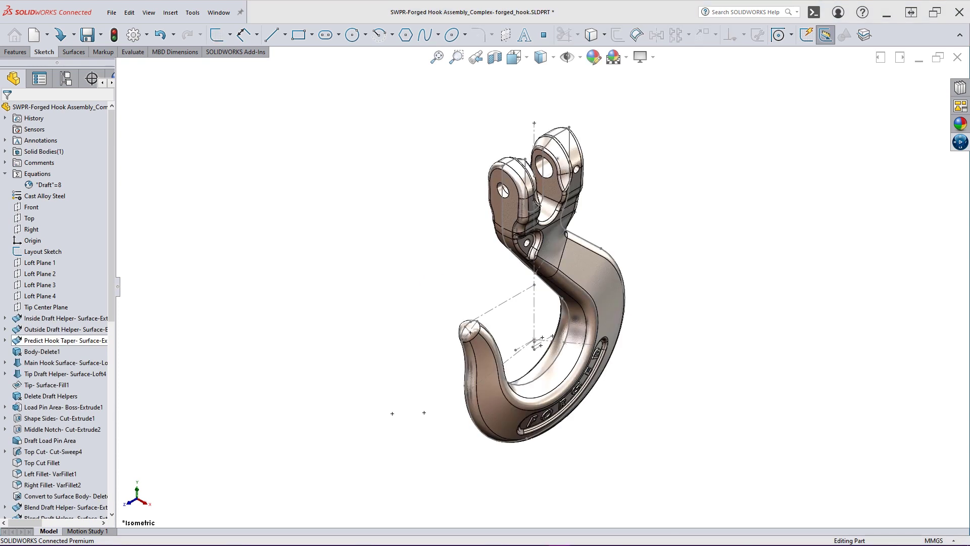
Roll the model back to before Predict Hook Taper and review the Inside Draft Helper's surface extrude settings.
right_click(57, 338)
click(111, 303)
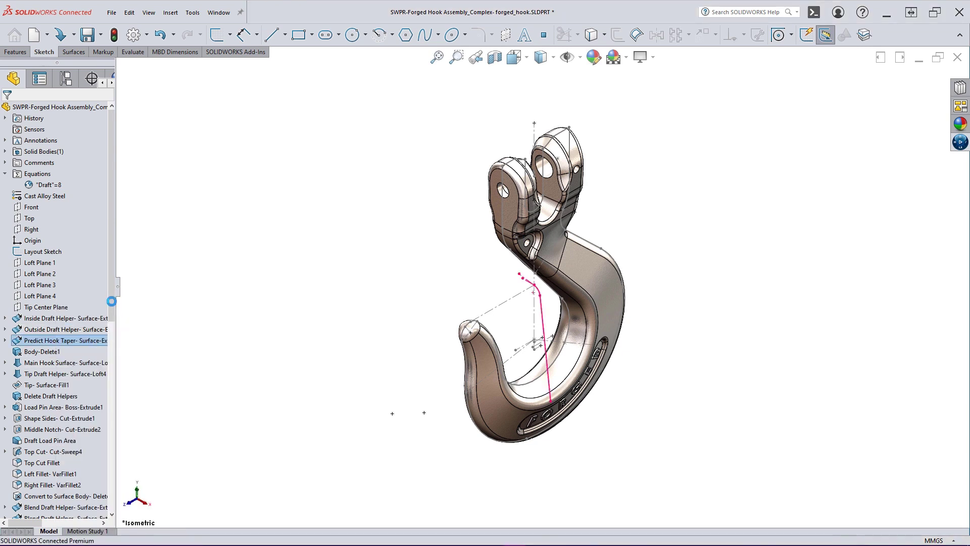
right_click(94, 321)
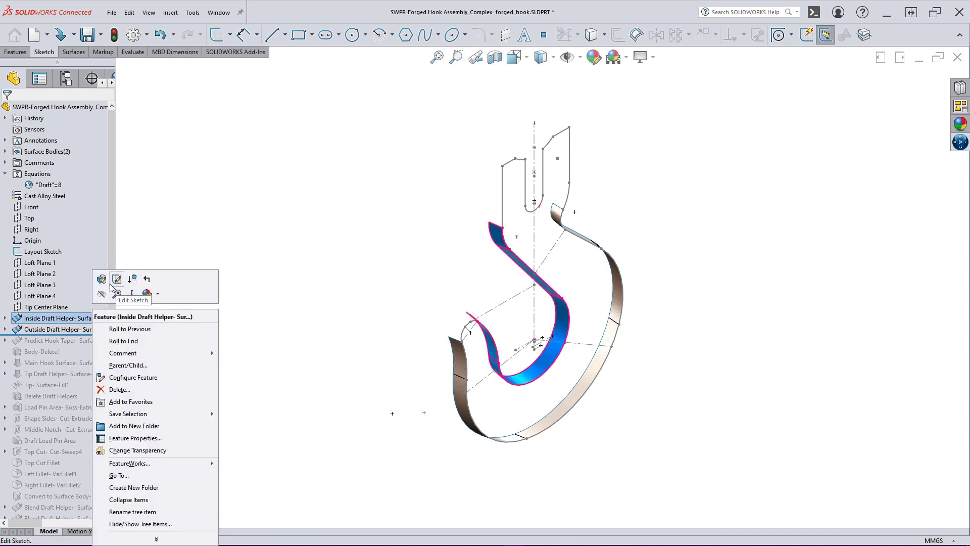
click(99, 279)
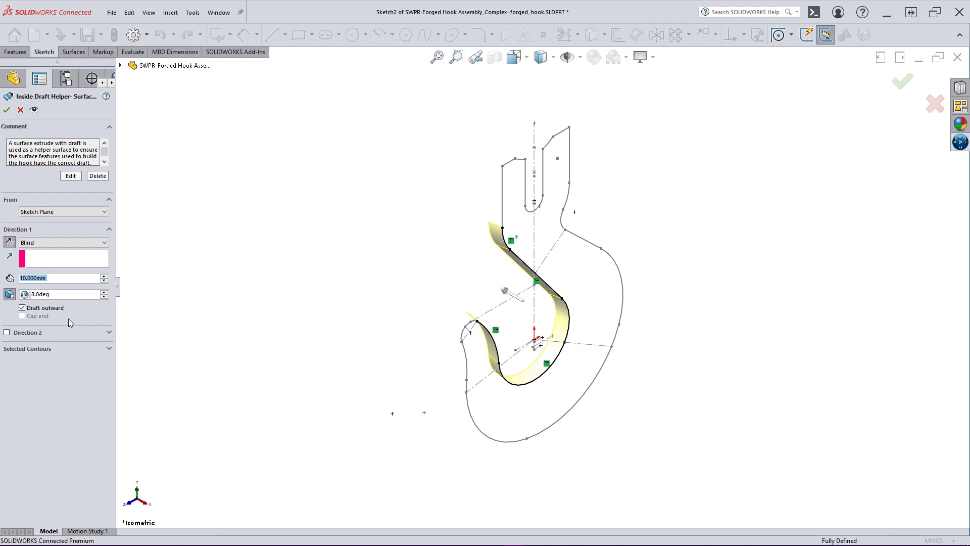
key(Return)
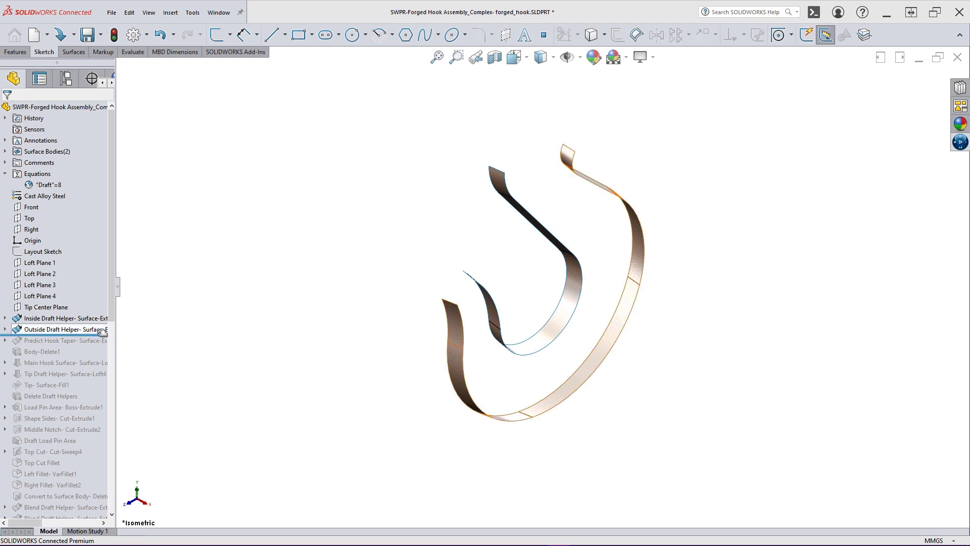
Roll the model forward past Predict Hook Taper and examine the taper surface from the front.
drag(102, 331, 98, 344)
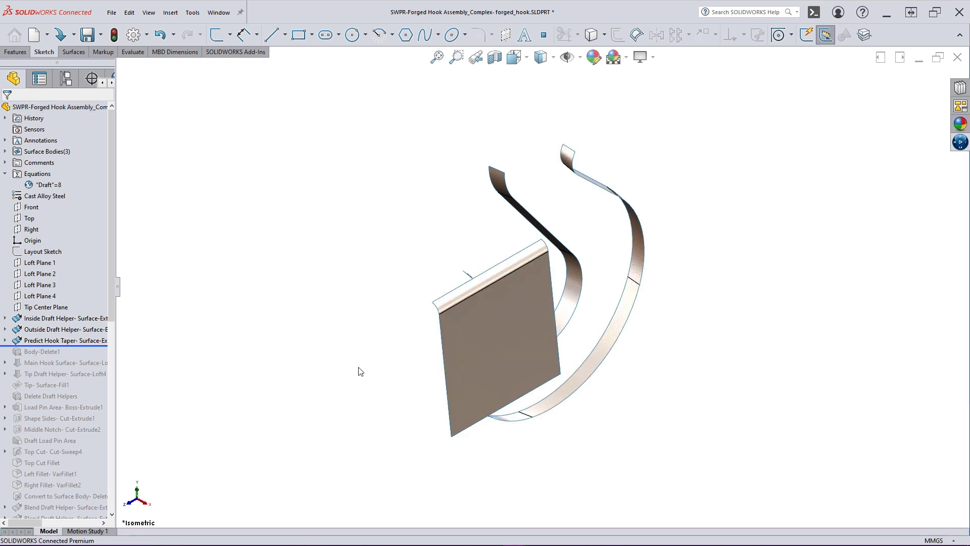
key(ctrl+1)
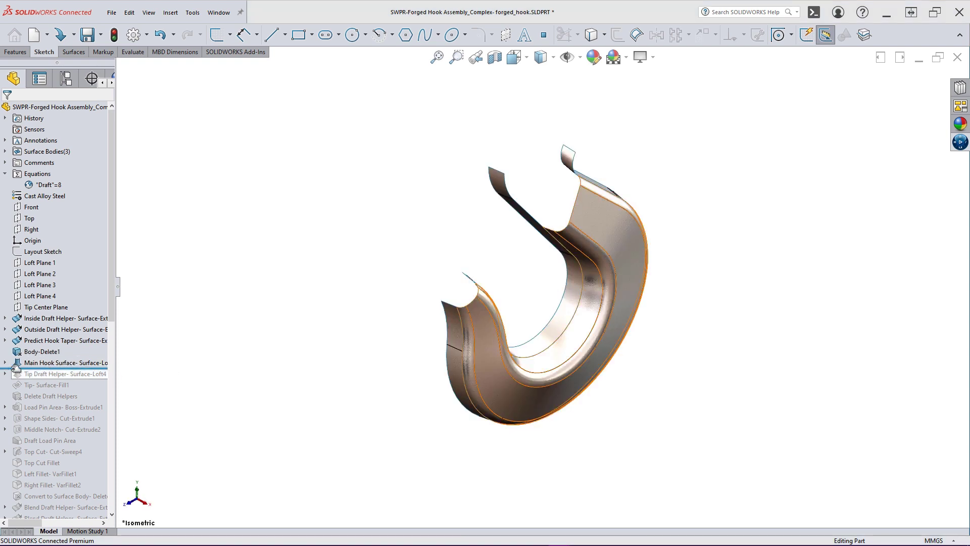
Open Sketch4 of the Main Hook Surface loft and examine its profile between the inside and outside draft helper surfaces.
click(5, 363)
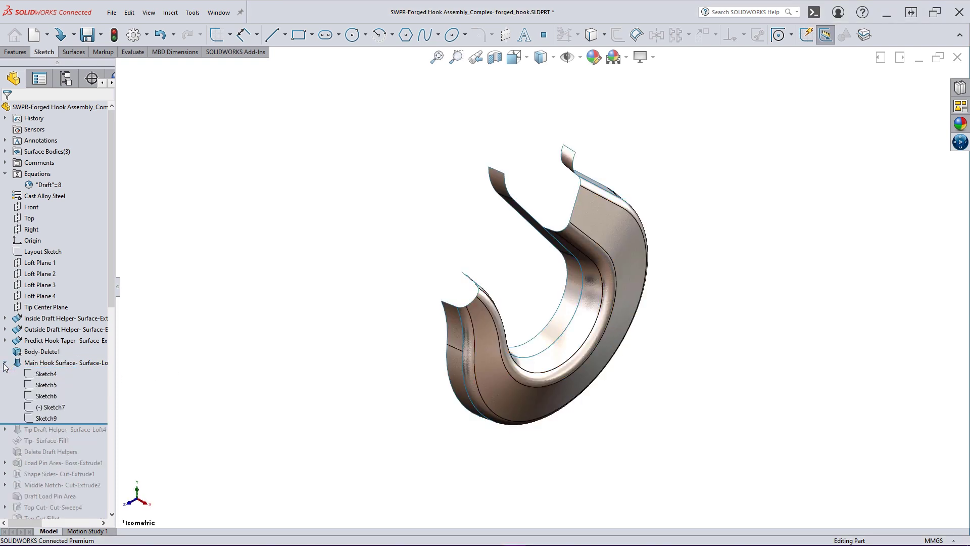
right_click(43, 373)
click(43, 316)
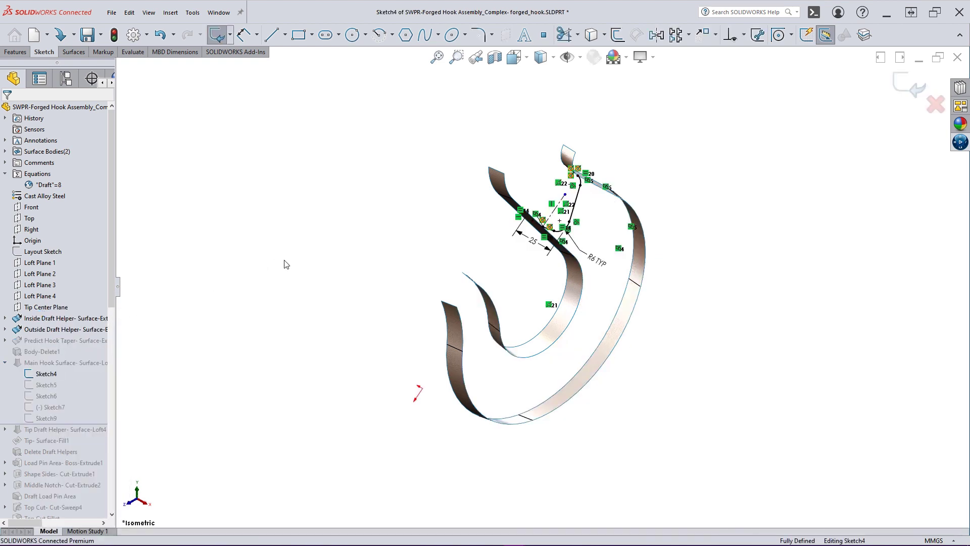
click(455, 57)
drag(446, 126, 677, 303)
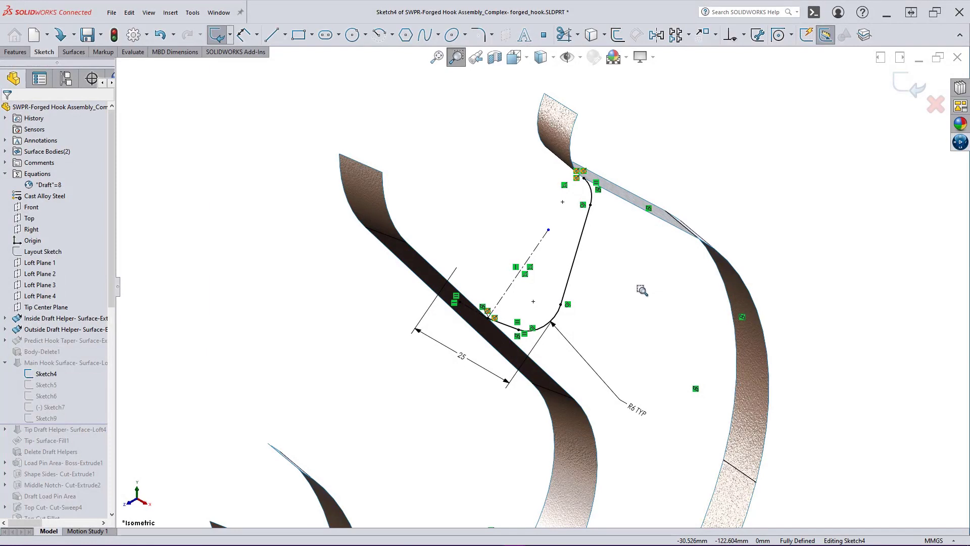
key(Escape)
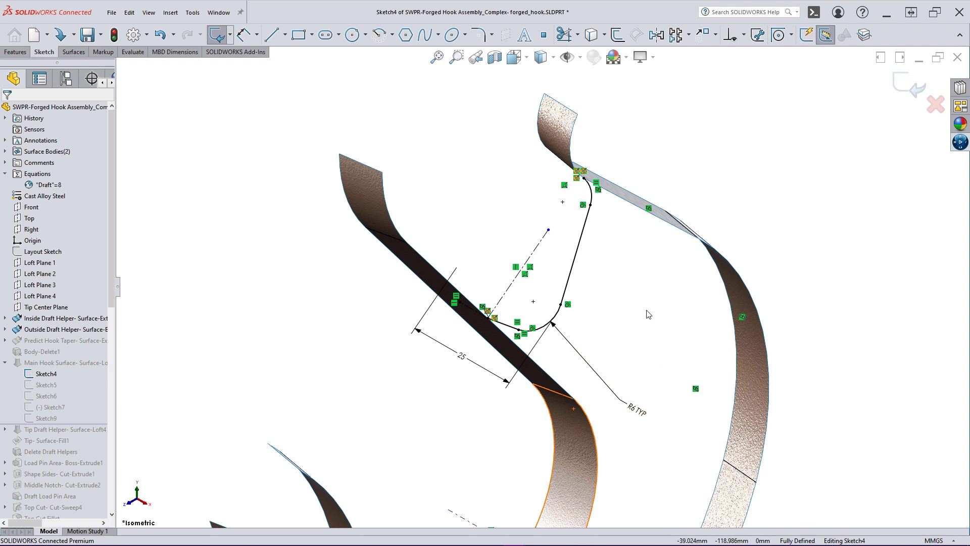
Check the Sketch4 profile's Tangent Face relations, selecting its short inner line together with the inside draft helper's edge and face.
click(598, 191)
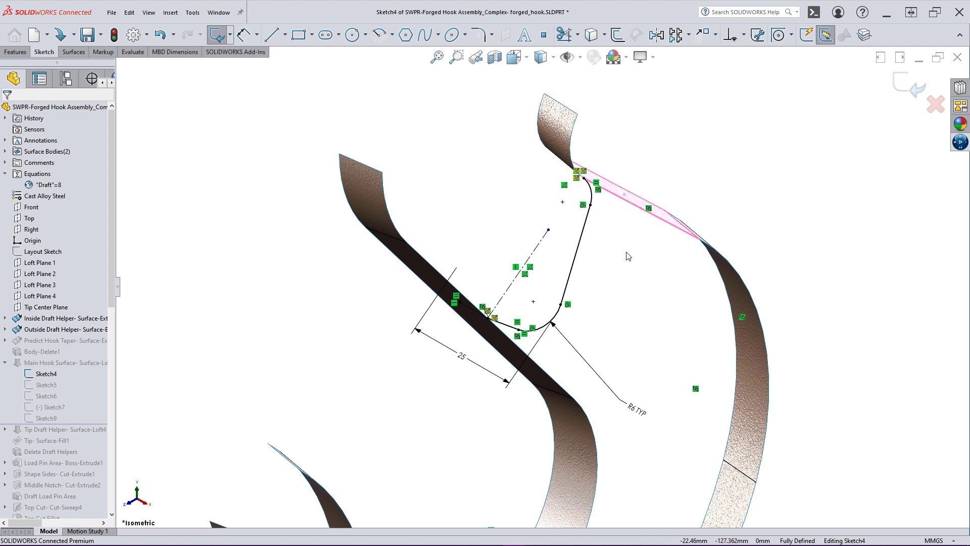
click(506, 326)
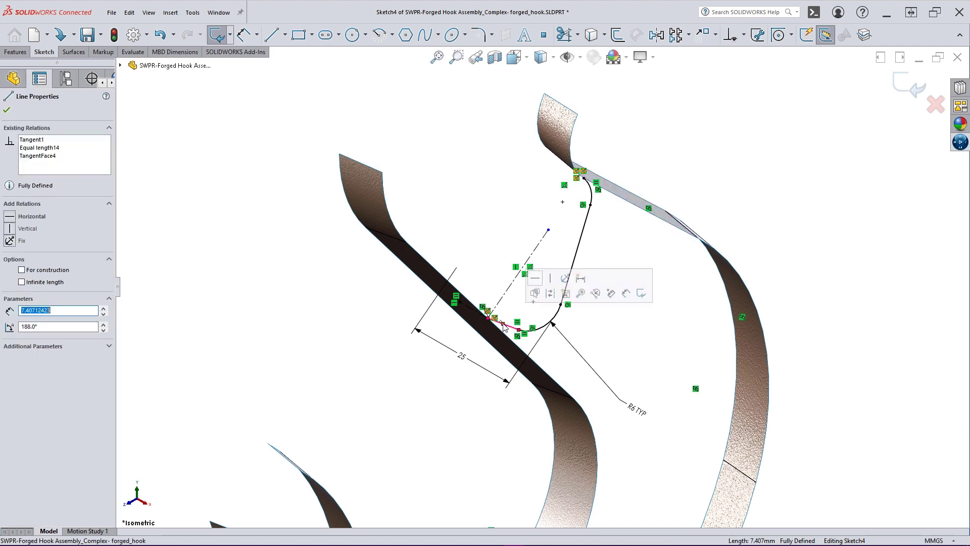
ctrl+click(505, 336)
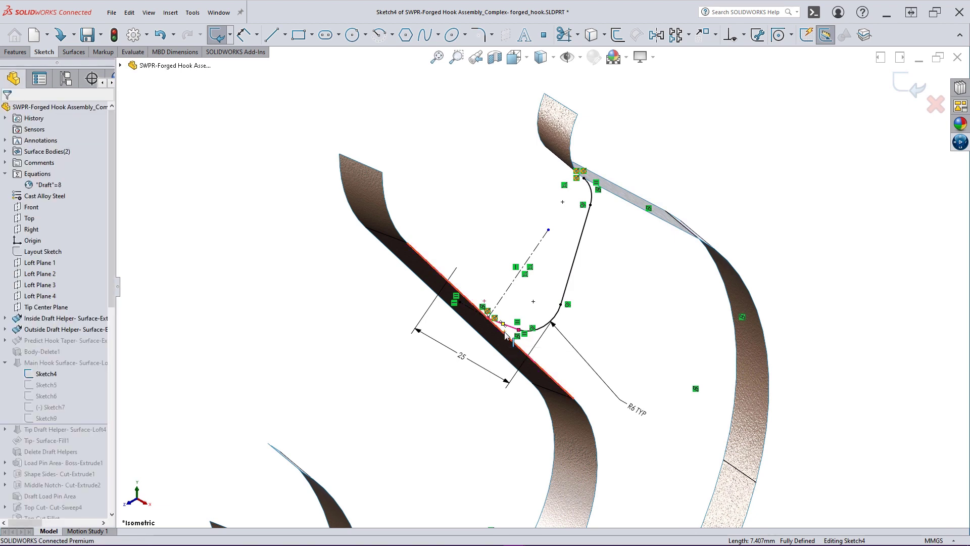
ctrl+click(505, 341)
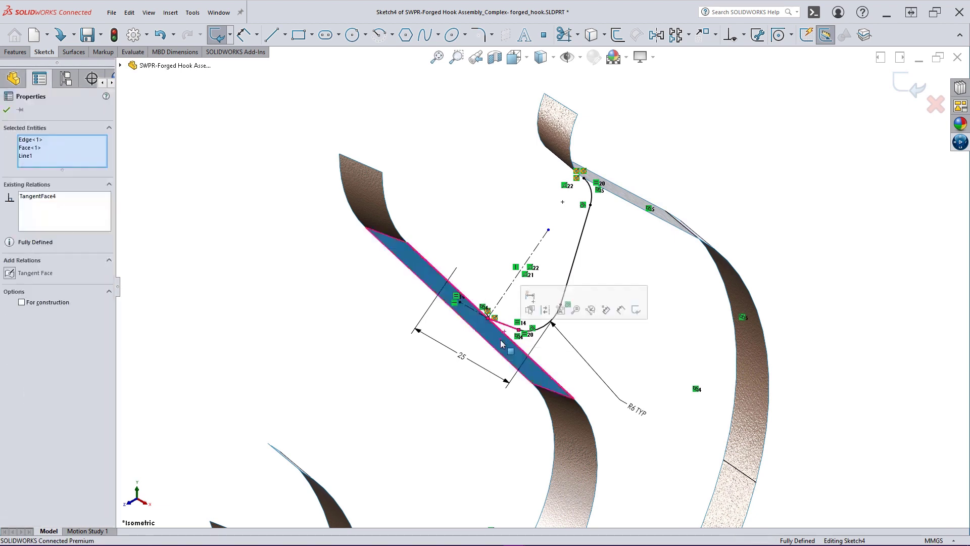
click(35, 273)
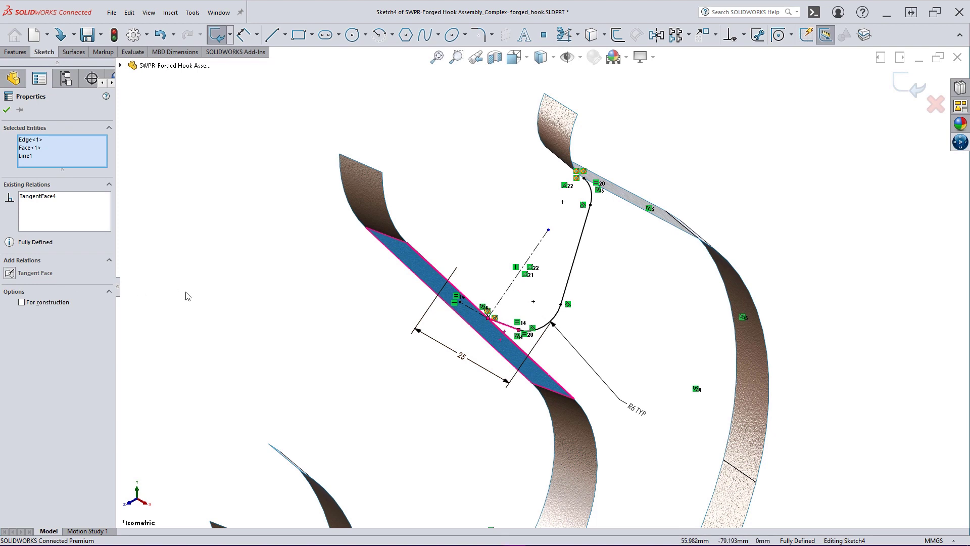
Close Sketch4, open Sketch7 of the Main Hook Surface loft and examine its profile on the Predict Hook Taper surface, including from the front.
click(188, 295)
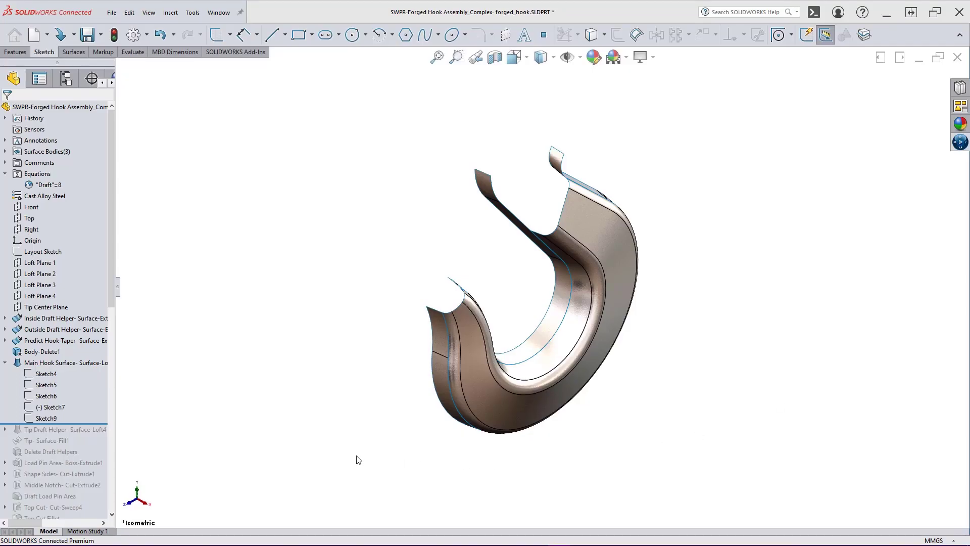
click(67, 343)
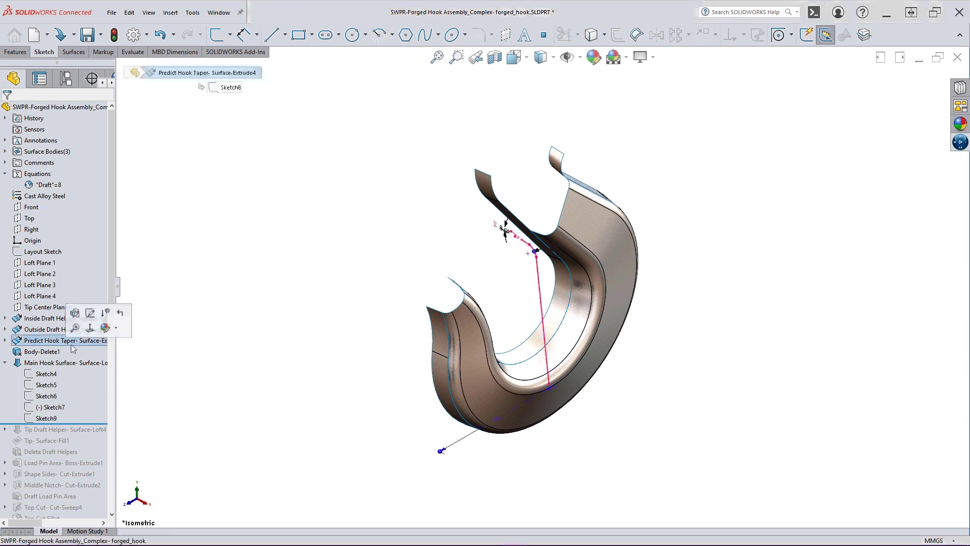
right_click(64, 405)
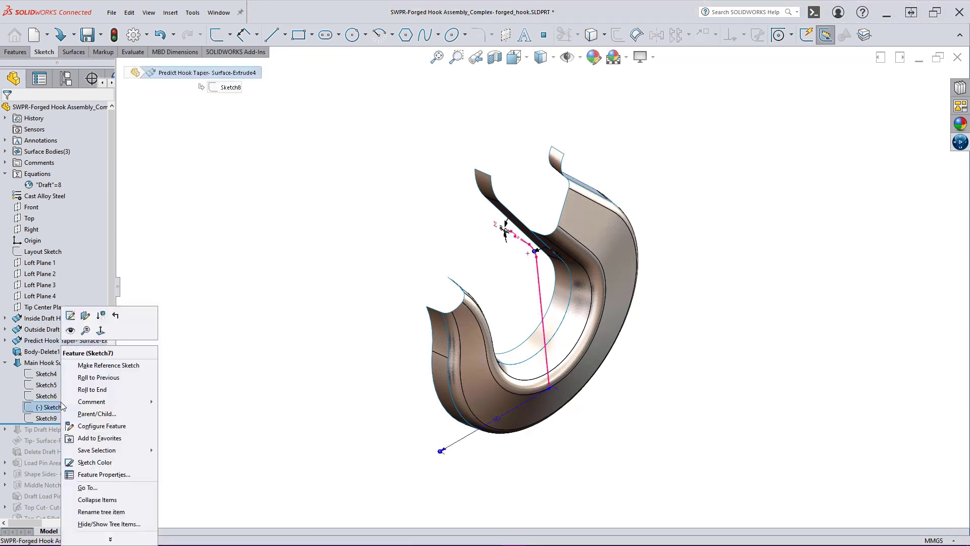
click(71, 316)
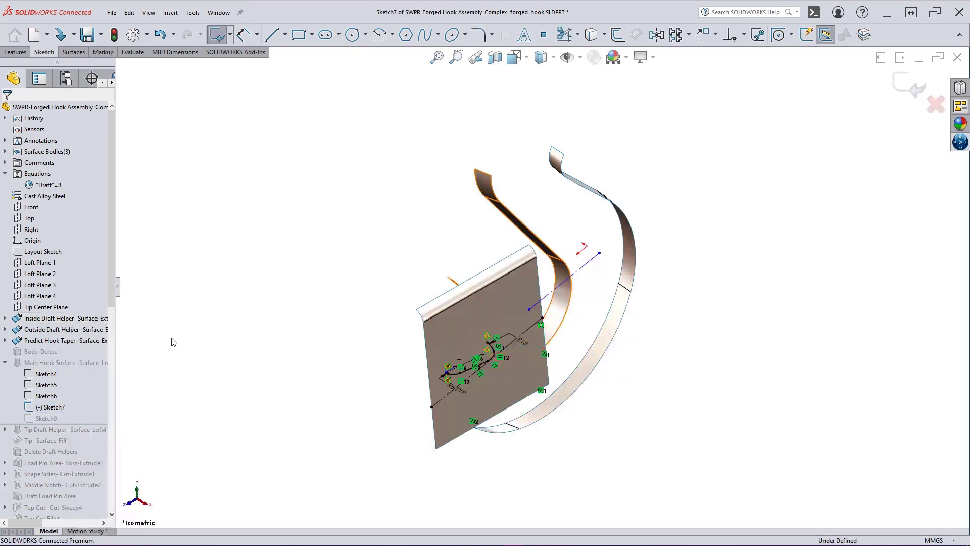
click(456, 57)
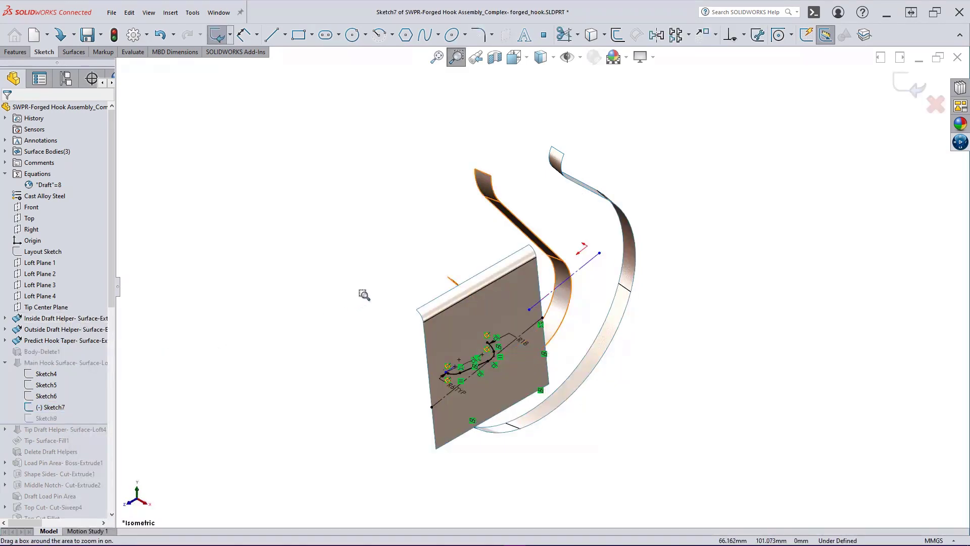
drag(375, 284, 581, 457)
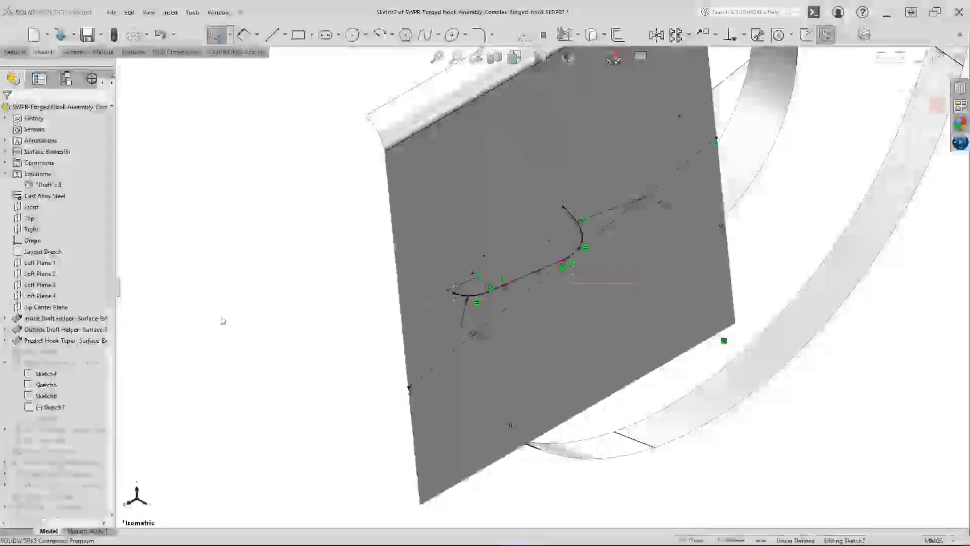
key(ctrl+1)
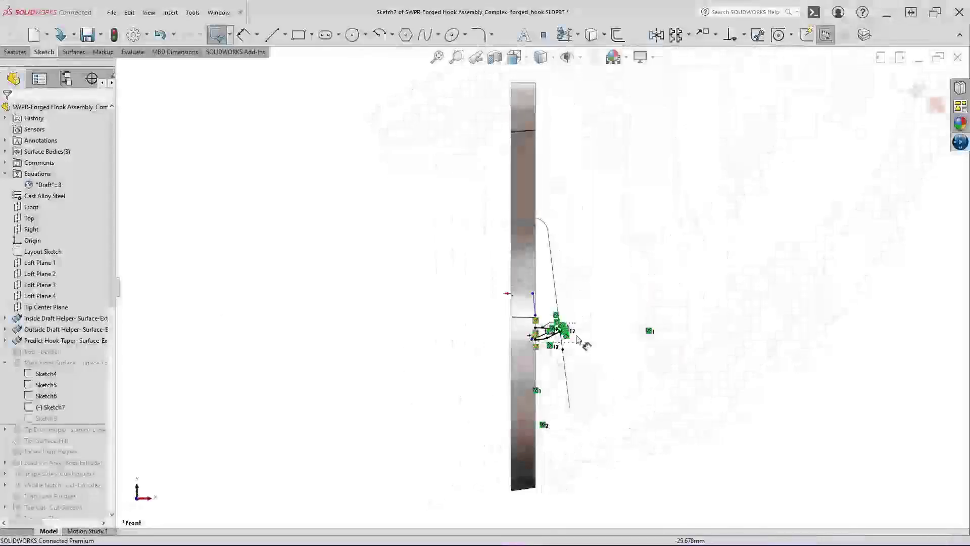